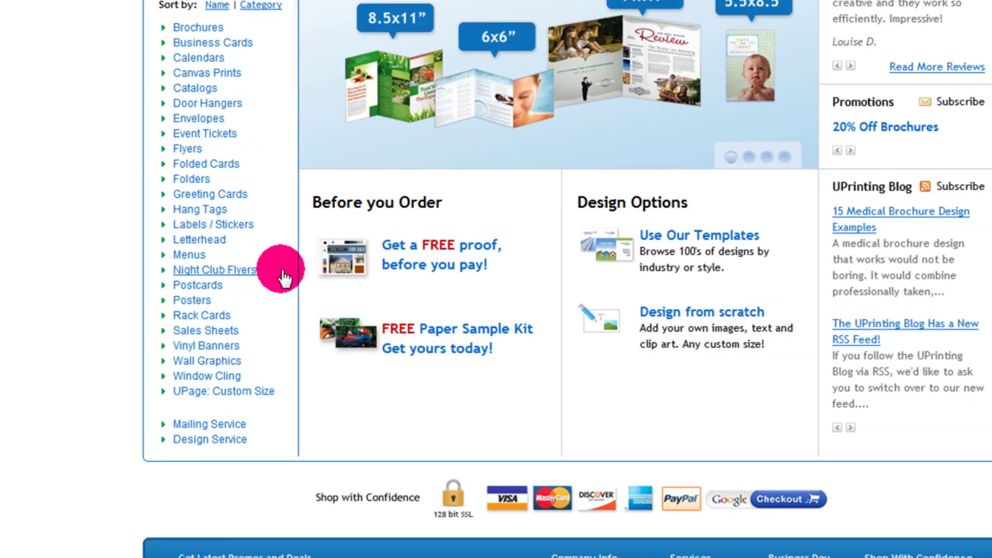
Step: Browse UPrinting's Photoshop postcard templates, including the 6" x 4" mailing guide, then close the list
{"action": "left_click", "coordinate": [283, 282]}
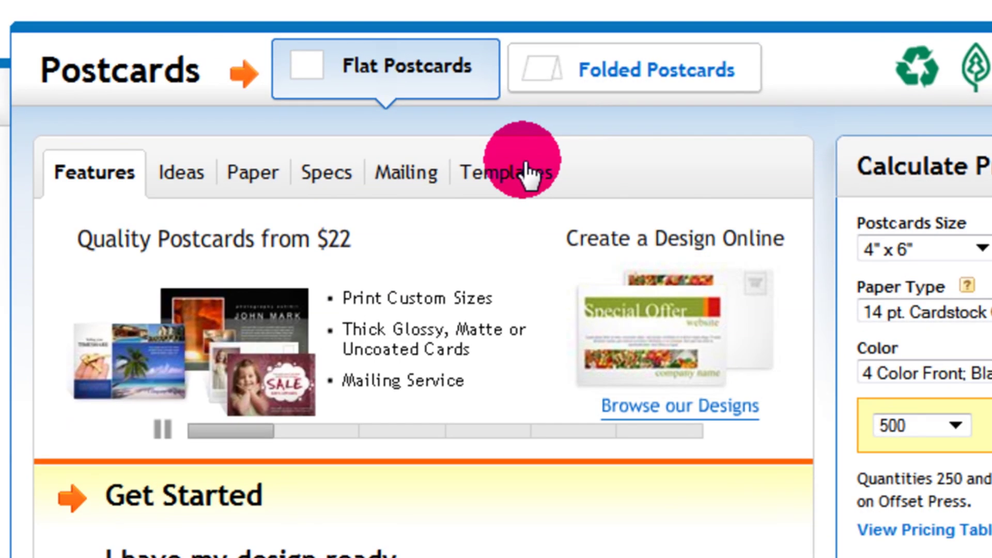
{"action": "left_click", "coordinate": [601, 27]}
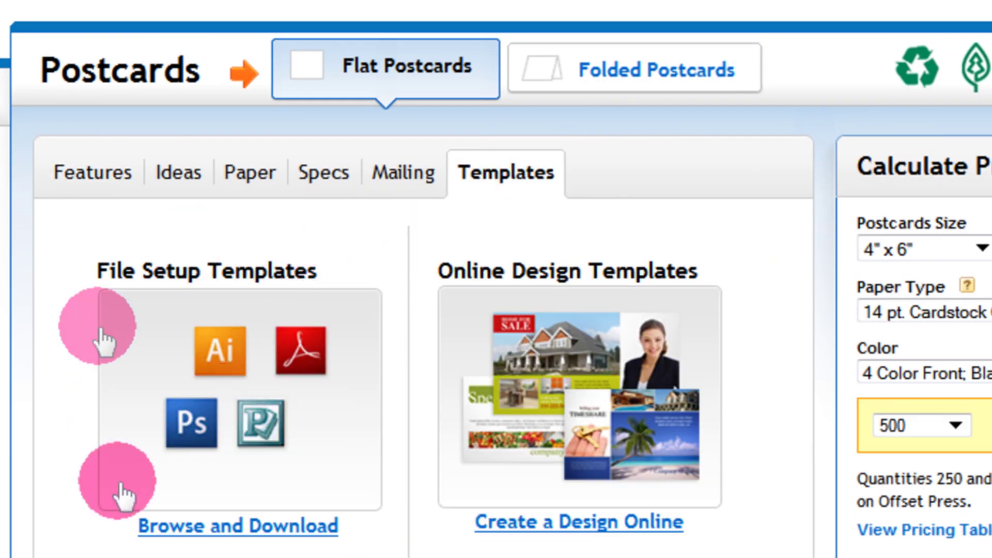
{"action": "left_click", "coordinate": [197, 524]}
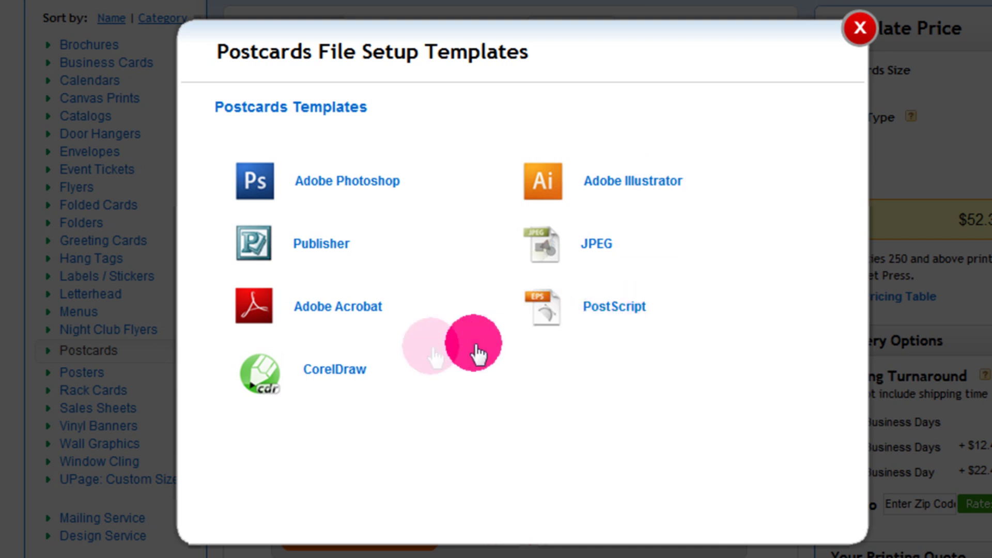
{"action": "left_click", "coordinate": [359, 182]}
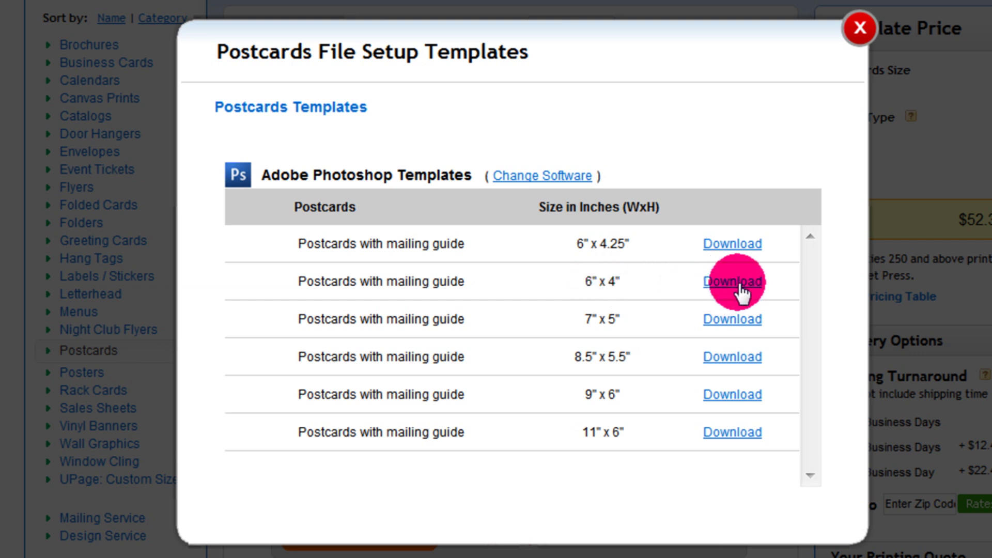
{"action": "left_click", "coordinate": [860, 32]}
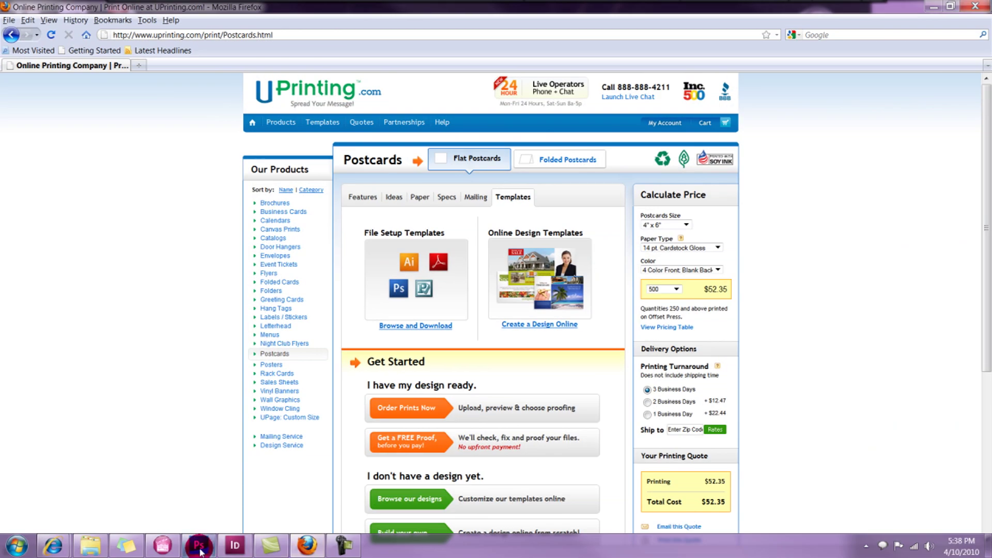
{"action": "left_click", "coordinate": [199, 547]}
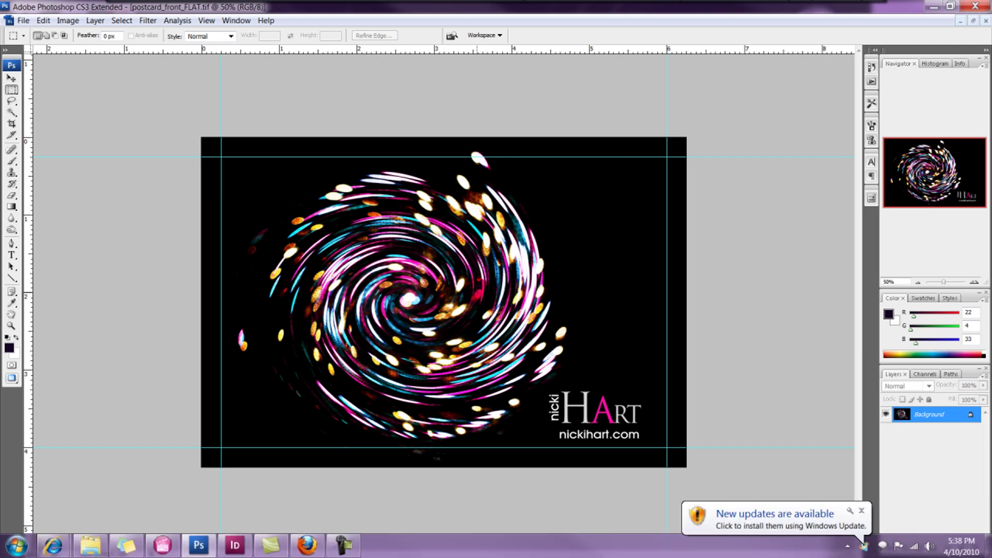
Step: Dismiss the Windows Update notice over postcard_front_FLAT.tif and open the File menu
{"action": "left_click", "coordinate": [863, 513]}
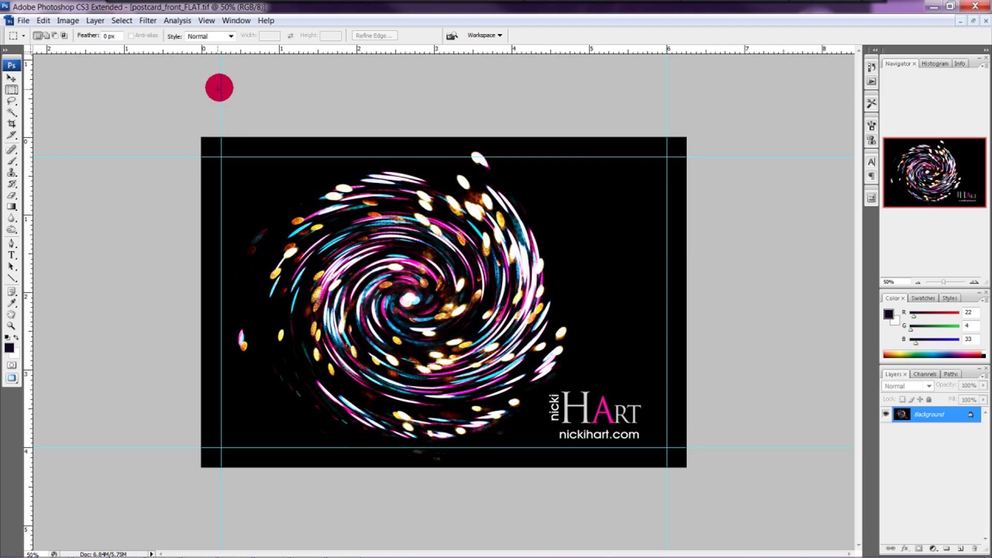
{"action": "left_click", "coordinate": [23, 20]}
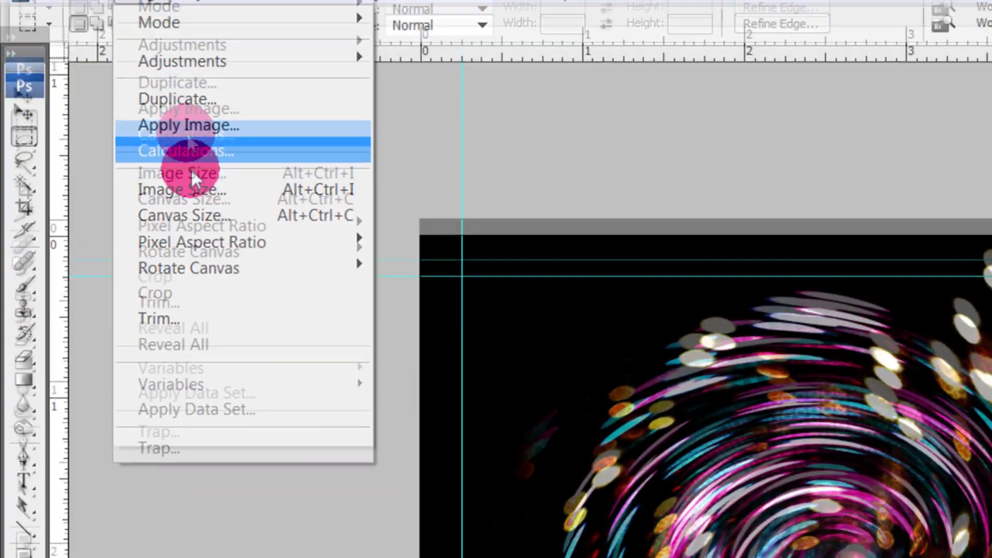
{"action": "left_click", "coordinate": [178, 29]}
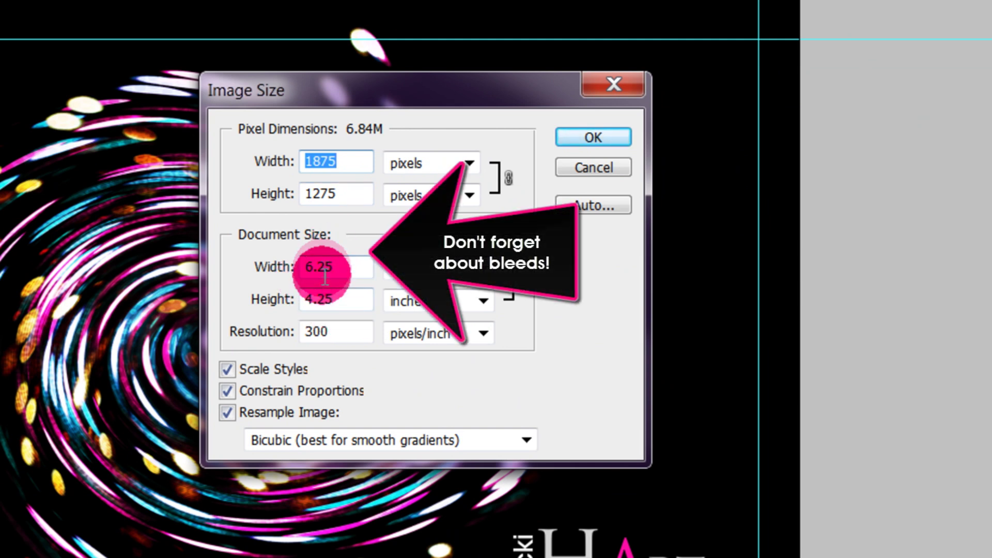
{"action": "left_click", "coordinate": [585, 166]}
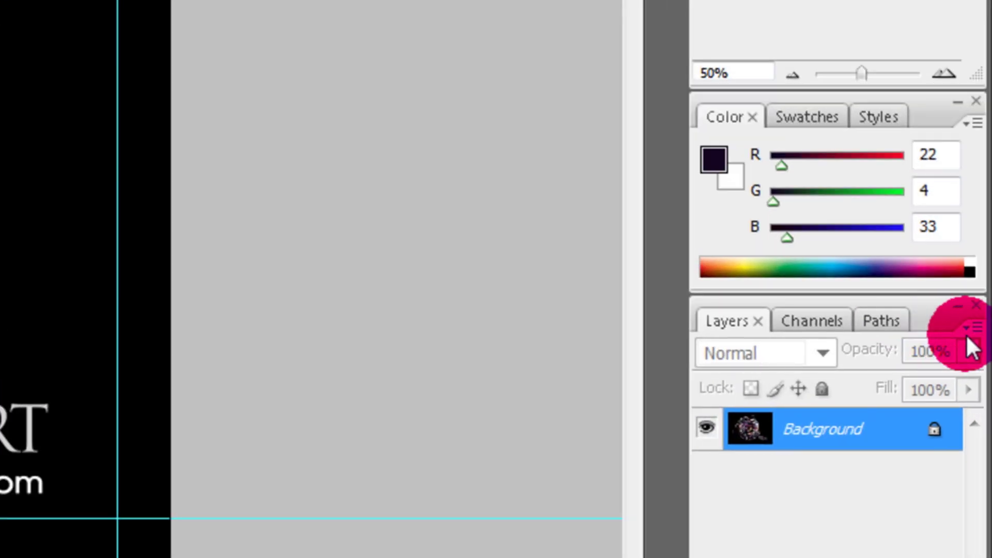
{"action": "left_click", "coordinate": [967, 335]}
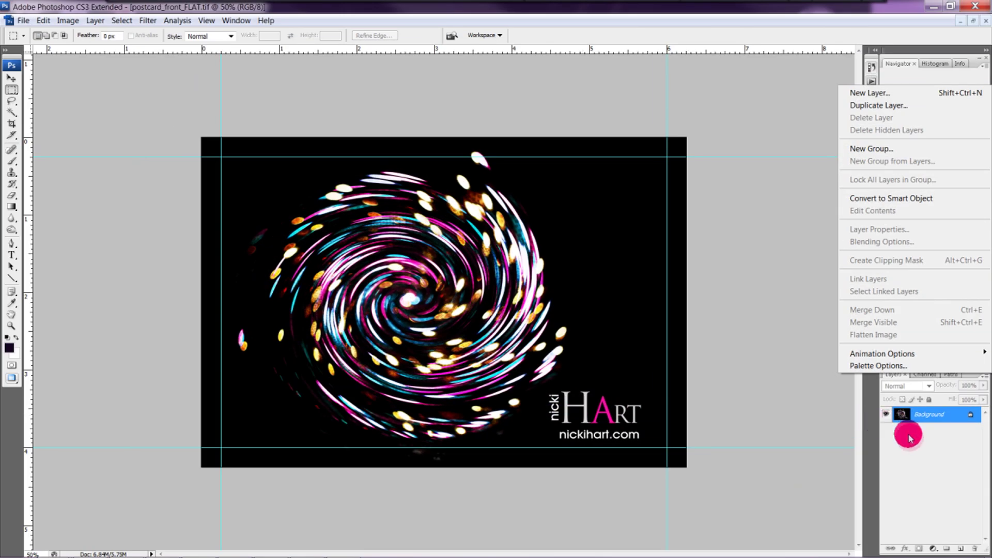
{"action": "left_click", "coordinate": [910, 438]}
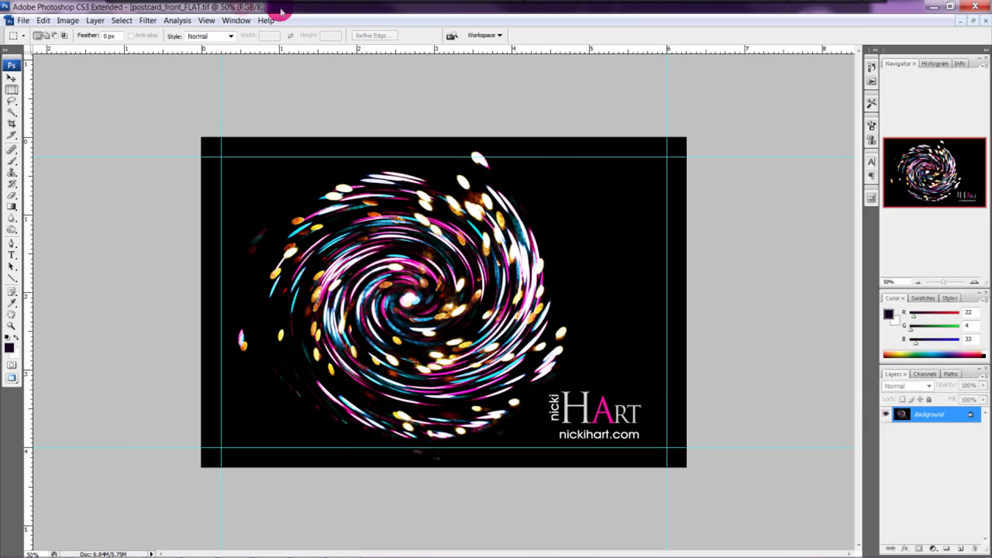
Step: Switch to 2 back_postcard_FLATpsd.tif from the Window menu's document list
{"action": "left_click", "coordinate": [235, 20]}
{"action": "left_click", "coordinate": [268, 344]}
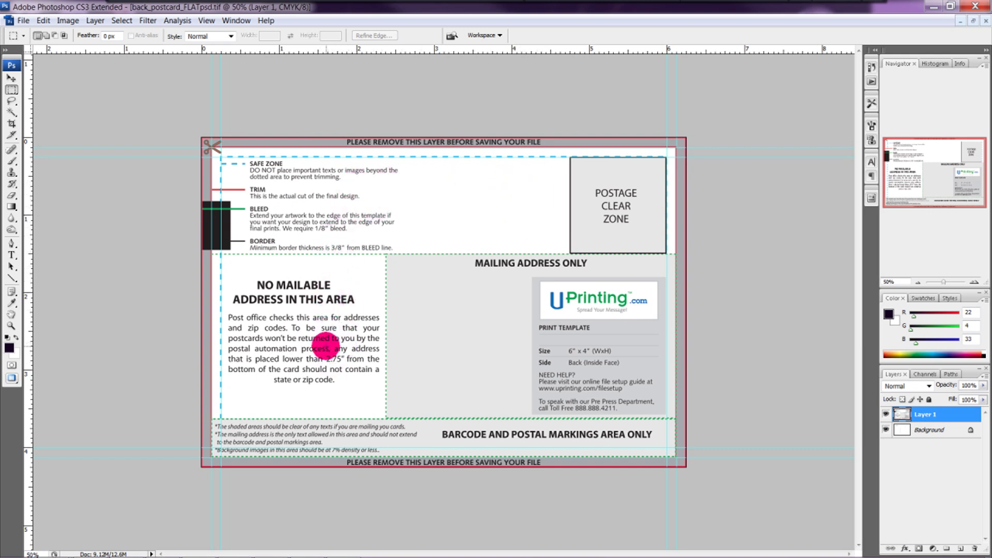
Step: Hide Layer 1, the UPrinting template, leaving the back design with the Jelly Bean credit
{"action": "left_click", "coordinate": [885, 414]}
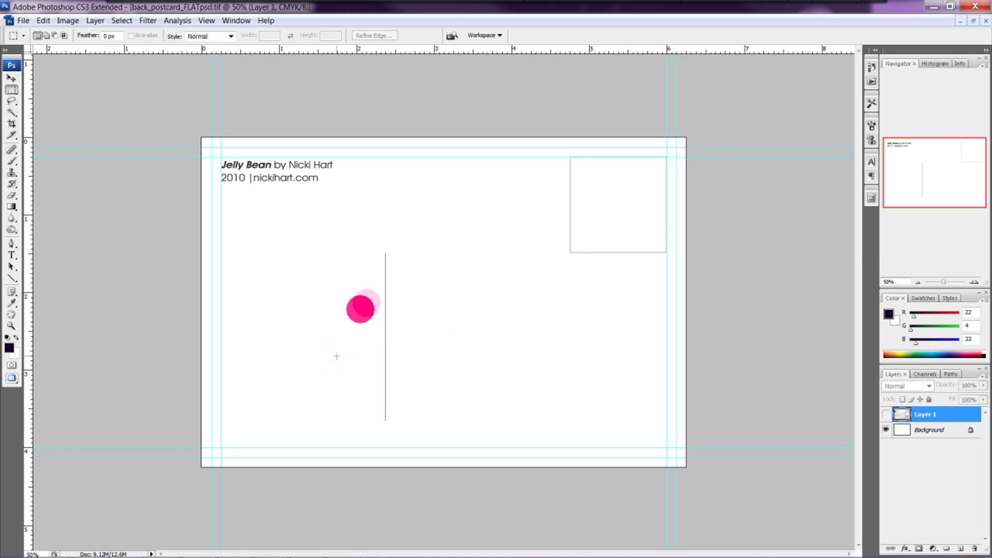
Step: In InDesign's Document Setup, give the 6 x 4 in pages a 0.125 in bleed on all sides
{"action": "mouse_move", "coordinate": [299, 555]}
{"action": "left_click", "coordinate": [236, 546]}
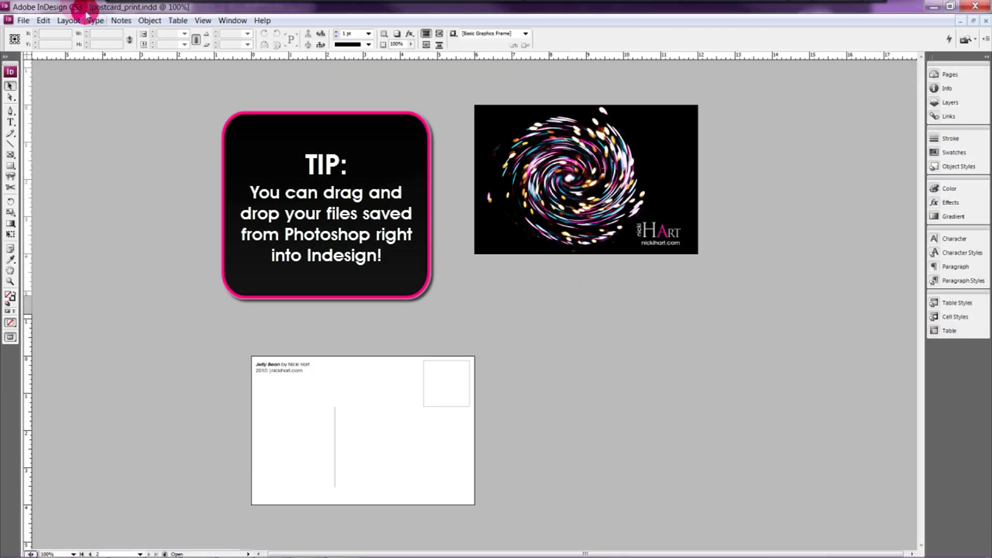
{"action": "left_click", "coordinate": [21, 18]}
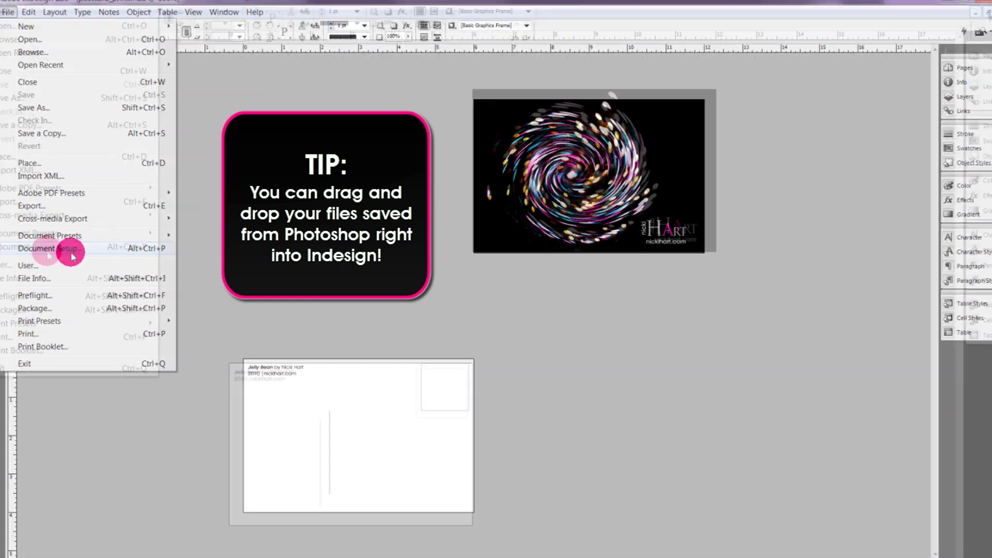
{"action": "left_click", "coordinate": [72, 249]}
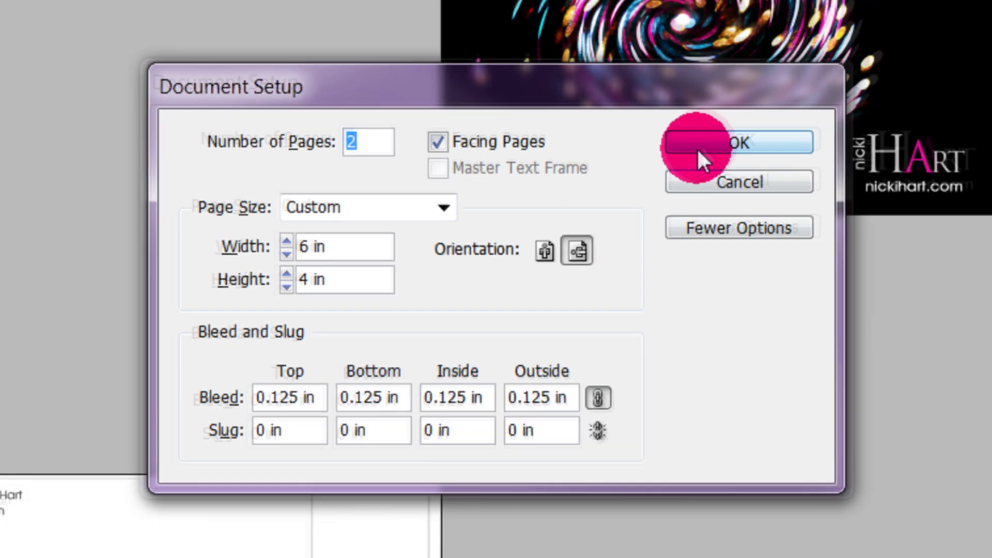
{"action": "left_click", "coordinate": [699, 149]}
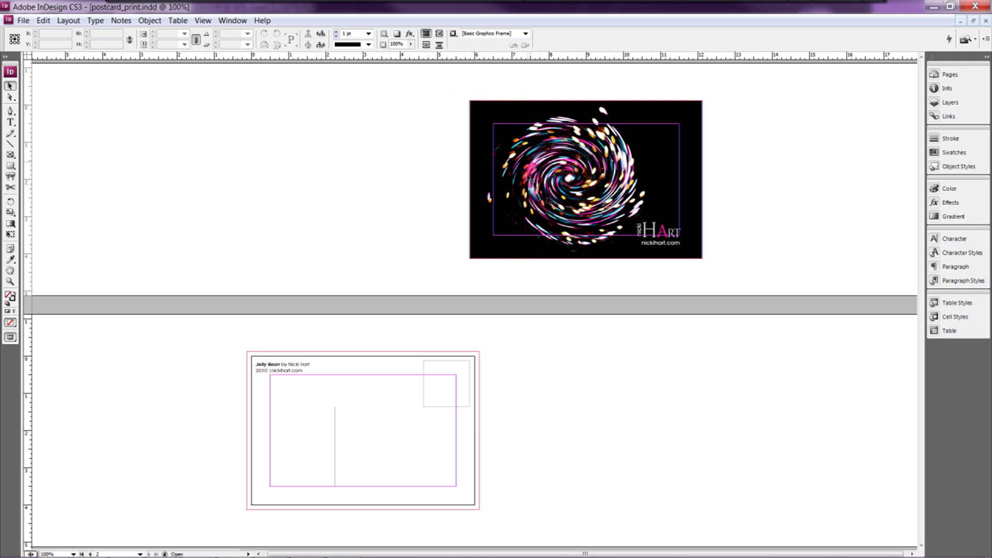
Step: Collapse the Pages panel so the swirl front and mailing back show together
{"action": "left_click", "coordinate": [381, 421]}
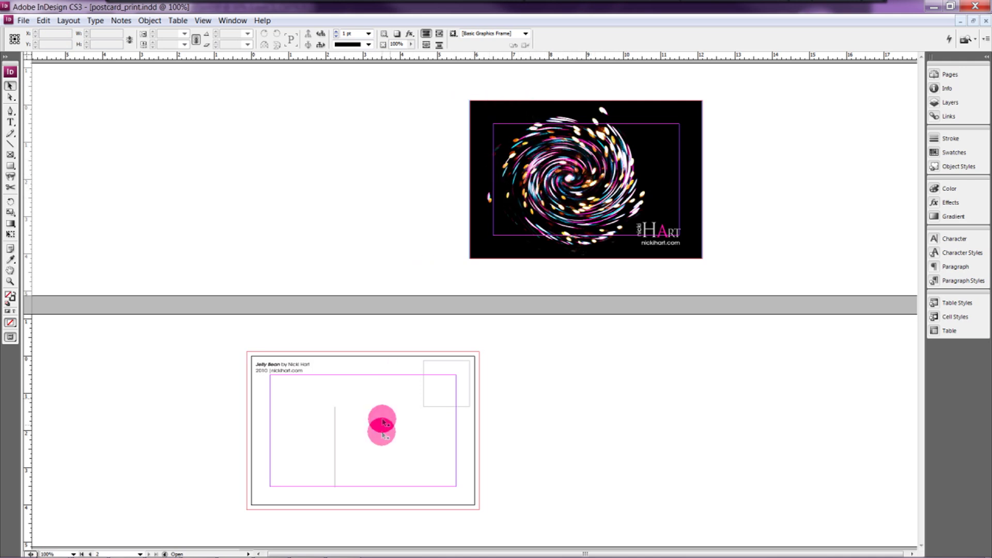
{"action": "left_click", "coordinate": [448, 354]}
{"action": "left_click", "coordinate": [512, 270]}
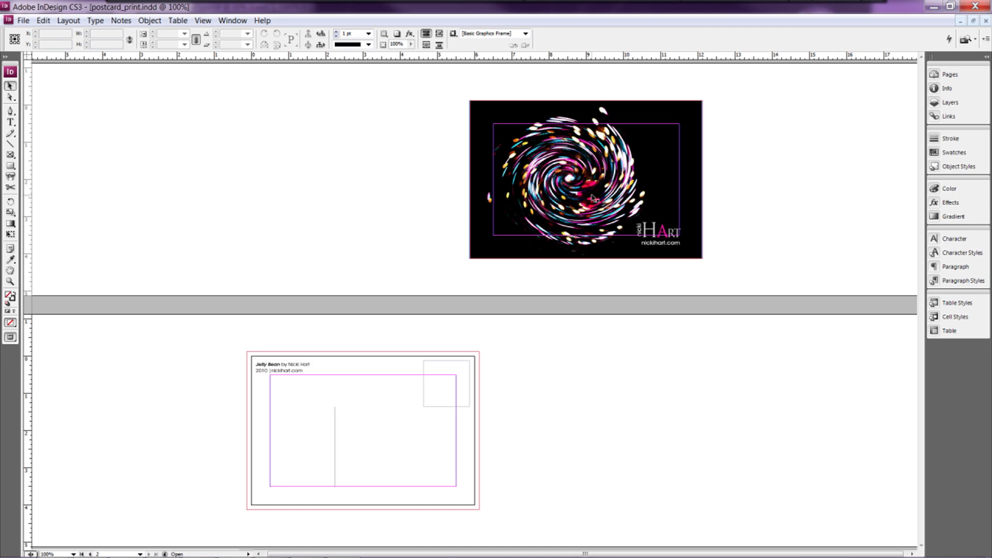
{"action": "left_click", "coordinate": [934, 75]}
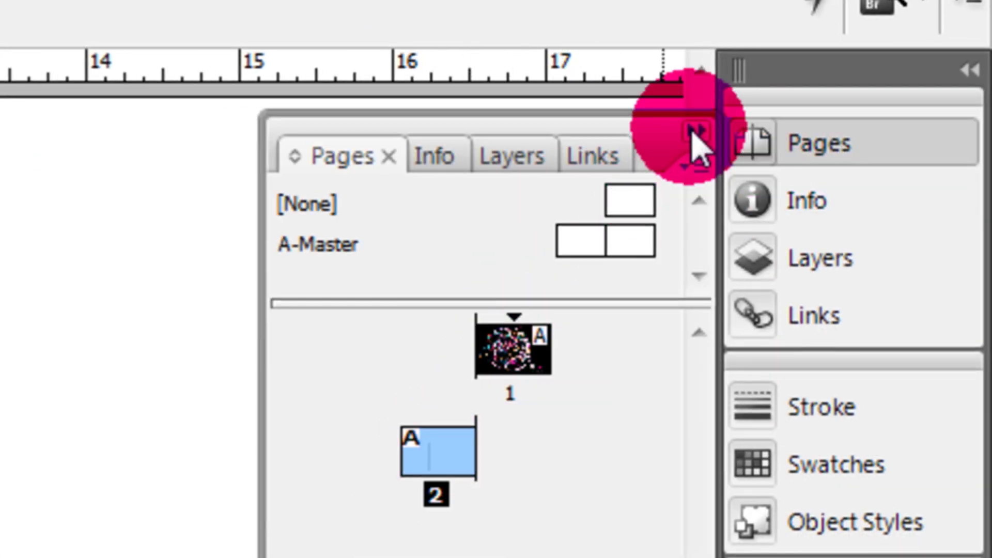
{"action": "left_click", "coordinate": [696, 130]}
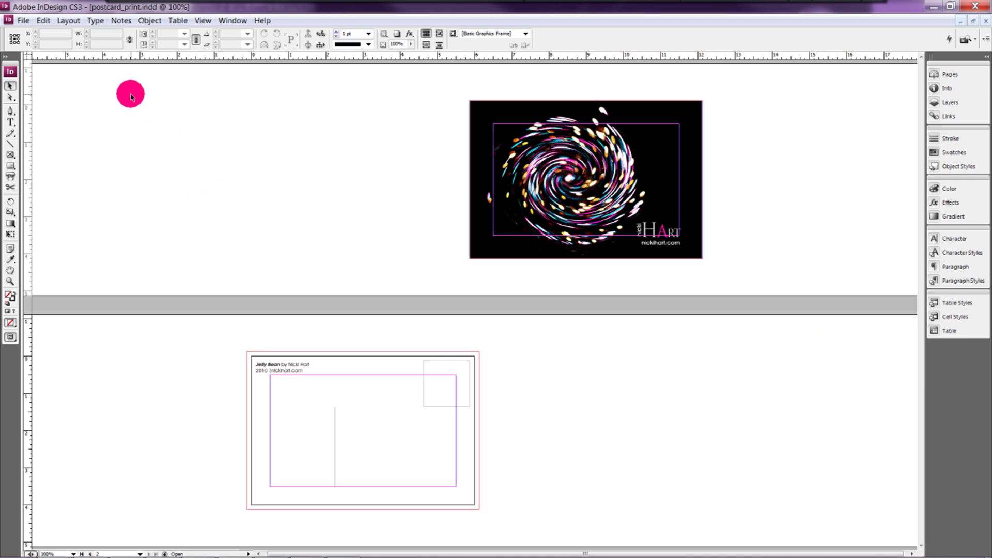
{"action": "left_click", "coordinate": [23, 20]}
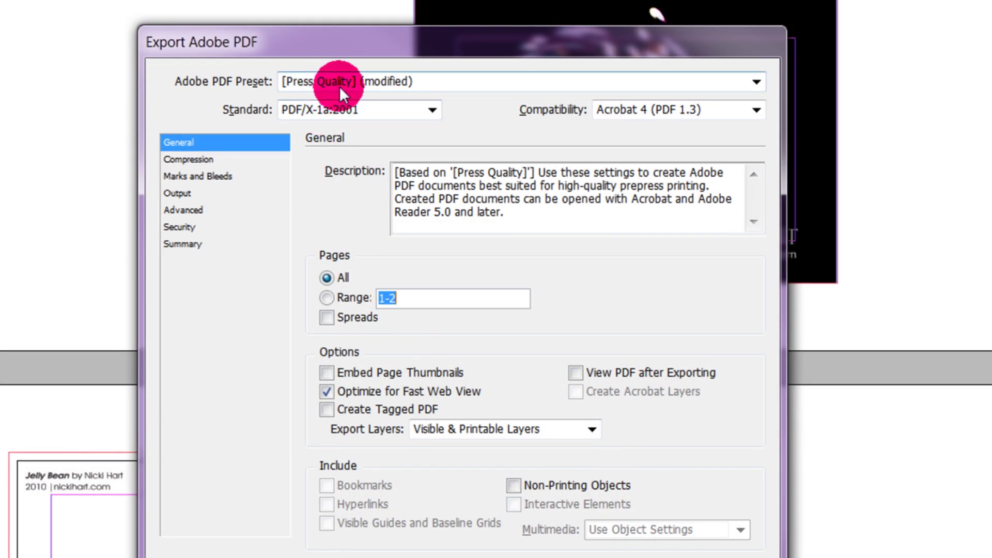
Step: Choose the PDF/X-1a:2001 standard and no downsampling for monochrome images
{"action": "left_click", "coordinate": [319, 114]}
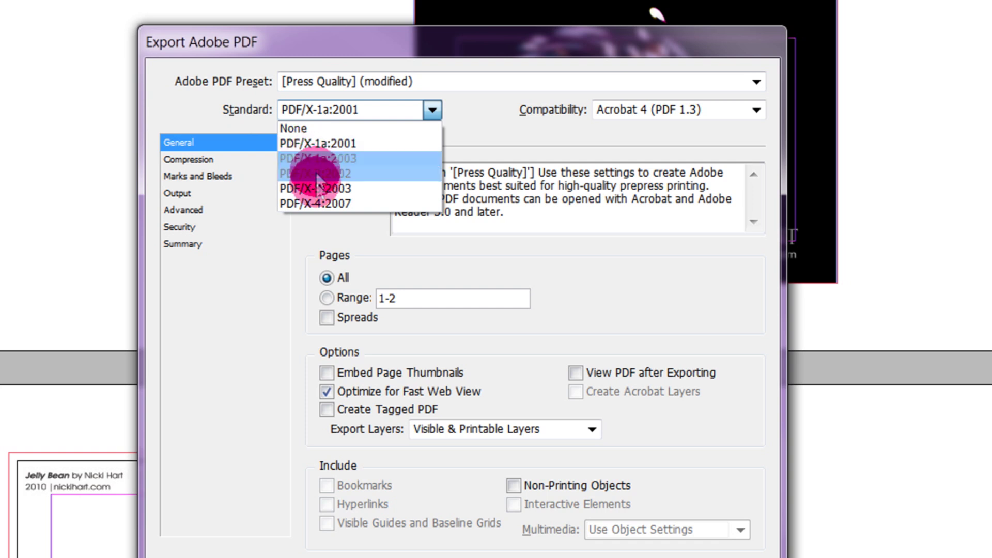
{"action": "left_click", "coordinate": [328, 148]}
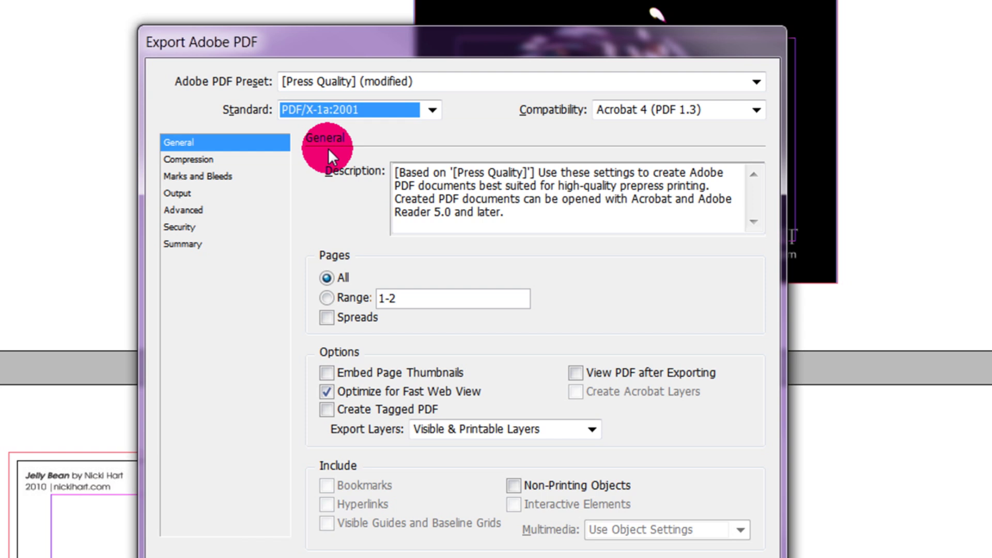
{"action": "left_click", "coordinate": [203, 159]}
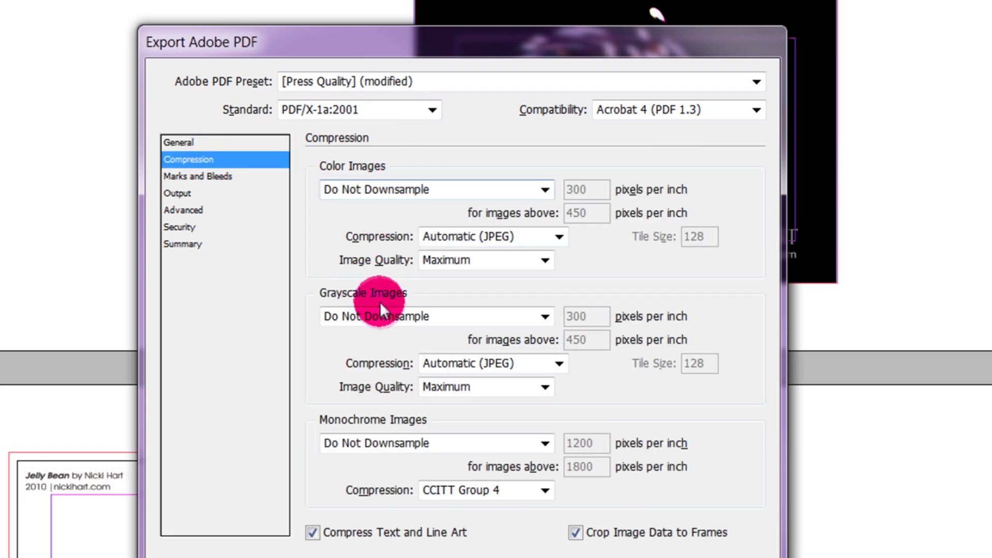
{"action": "left_click", "coordinate": [382, 447]}
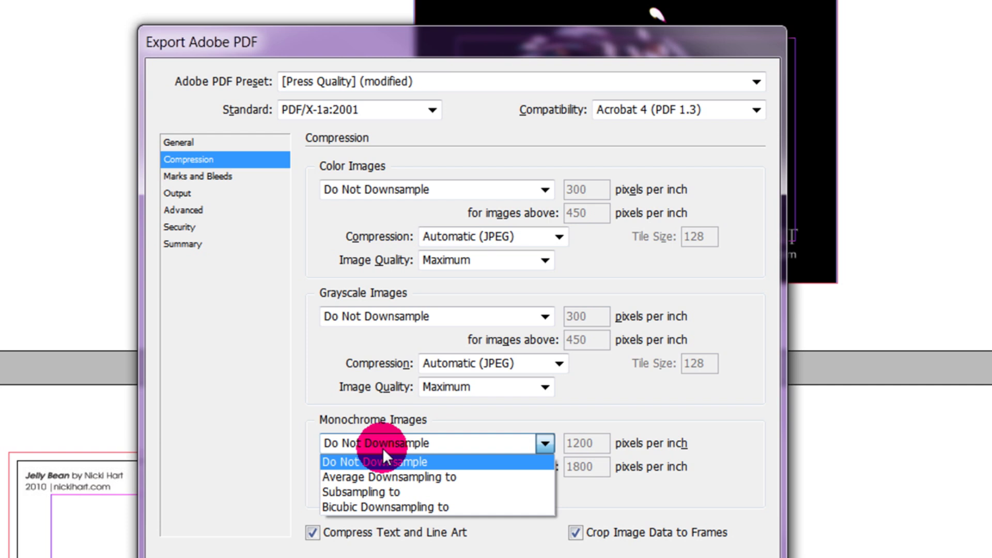
{"action": "left_click", "coordinate": [383, 448]}
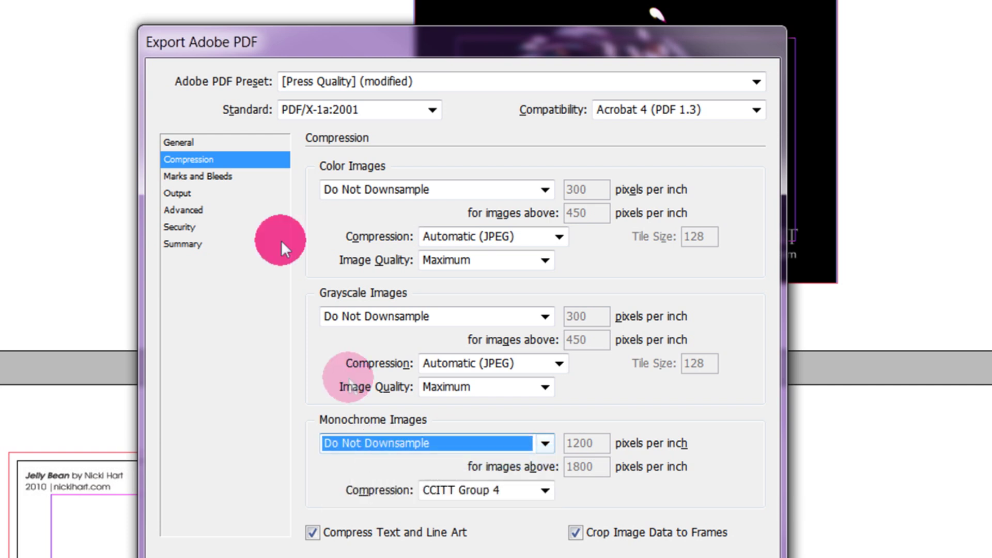
Step: Under Marks and Bleeds, use the document's 0.125 in bleed settings
{"action": "left_click", "coordinate": [209, 177]}
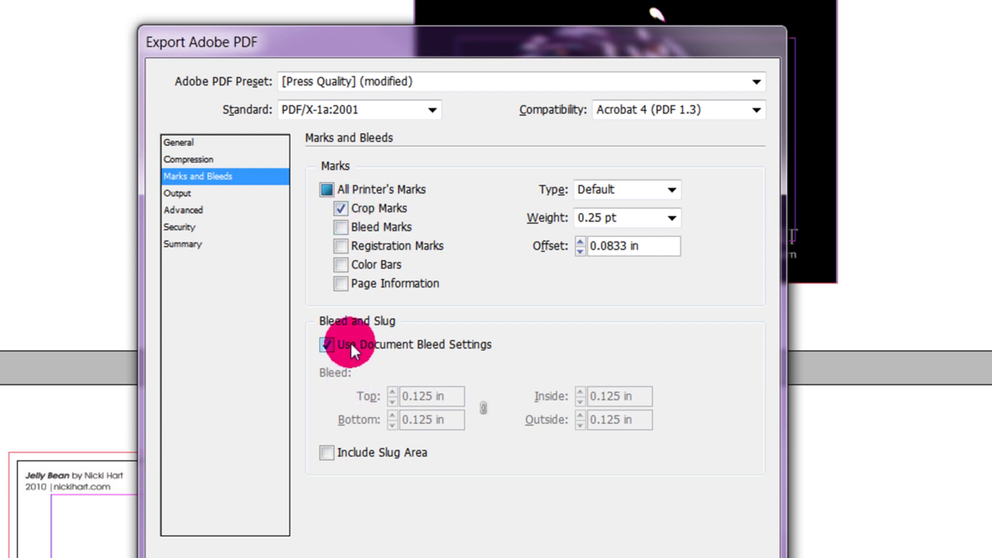
{"action": "left_click", "coordinate": [327, 344]}
{"action": "left_click", "coordinate": [327, 345]}
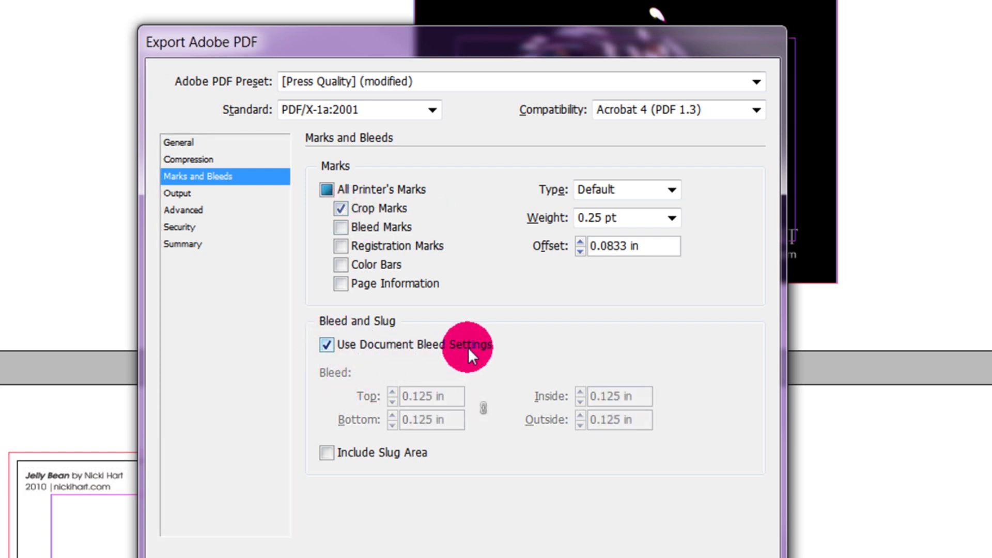
Step: Set Output to Convert to Destination (Preserve Numbers) with U.S. Web Coated (SWOP) v2, then export
{"action": "left_click", "coordinate": [178, 194]}
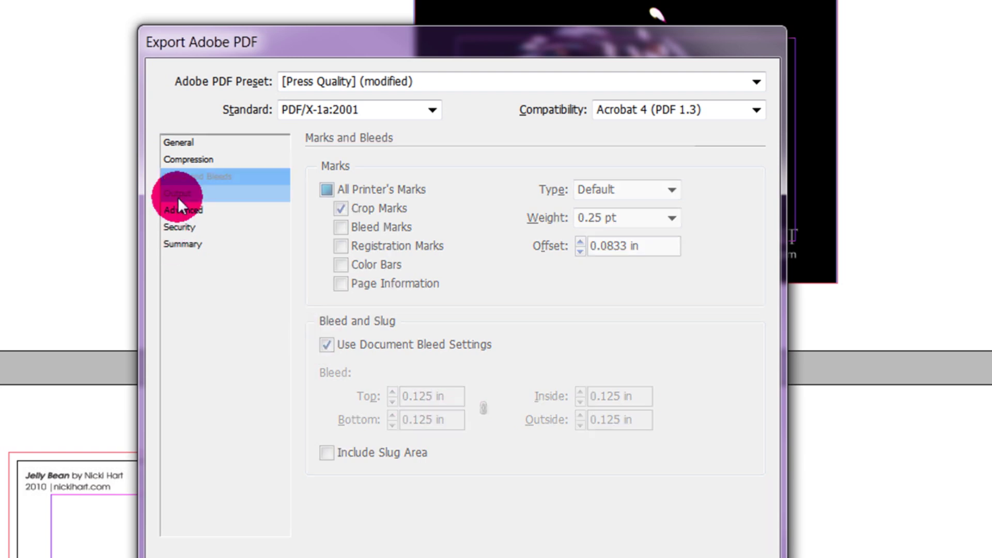
{"action": "left_click", "coordinate": [591, 189]}
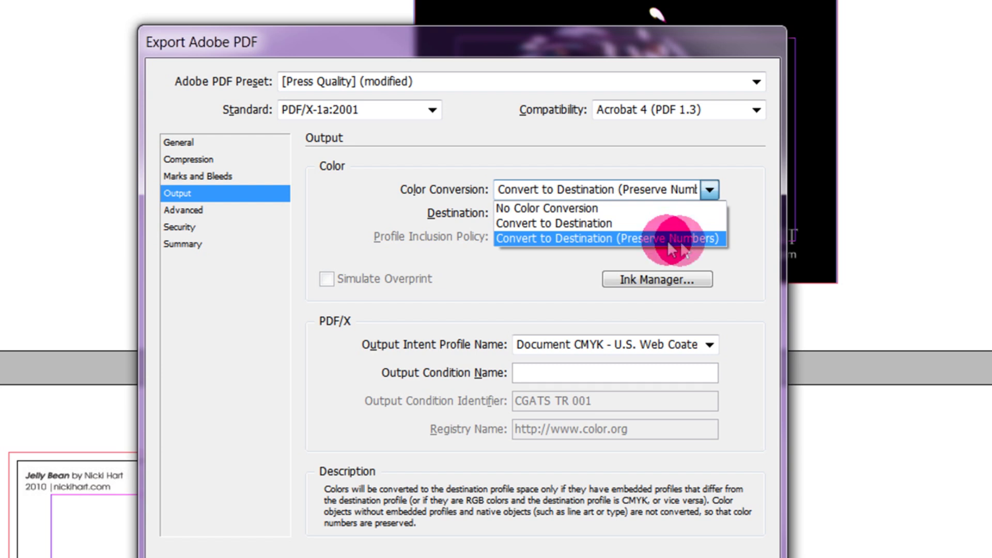
{"action": "left_click", "coordinate": [693, 240]}
{"action": "left_click", "coordinate": [697, 211]}
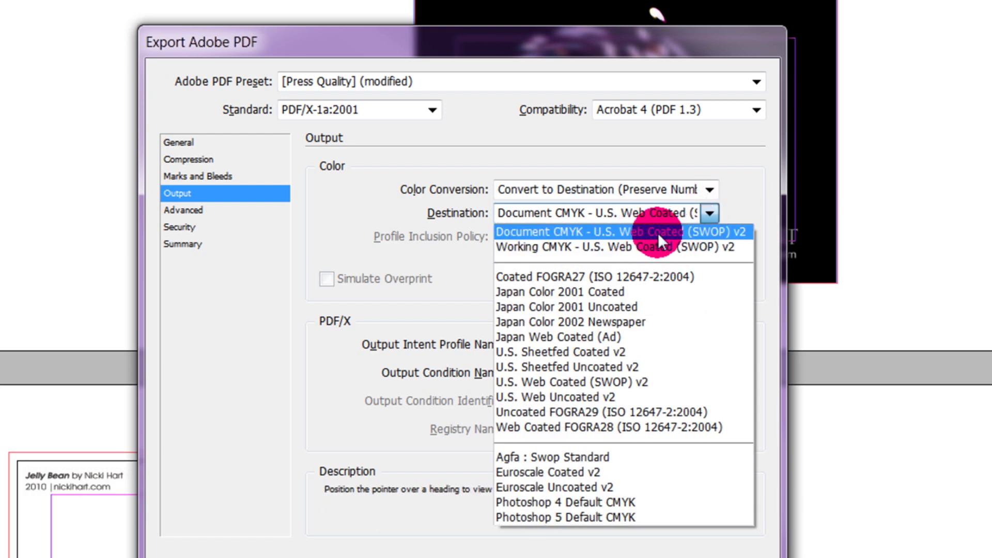
{"action": "left_click", "coordinate": [658, 233]}
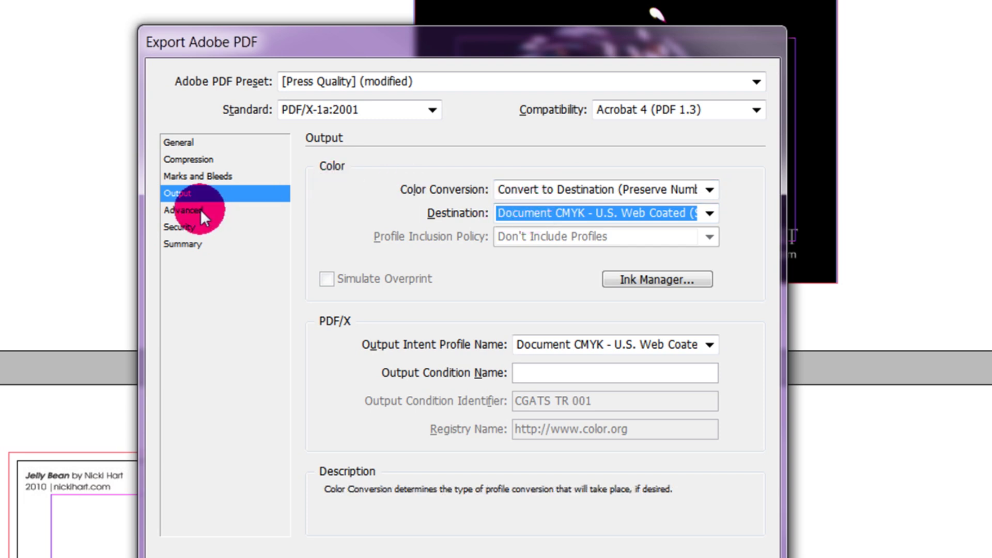
{"action": "left_click", "coordinate": [200, 157]}
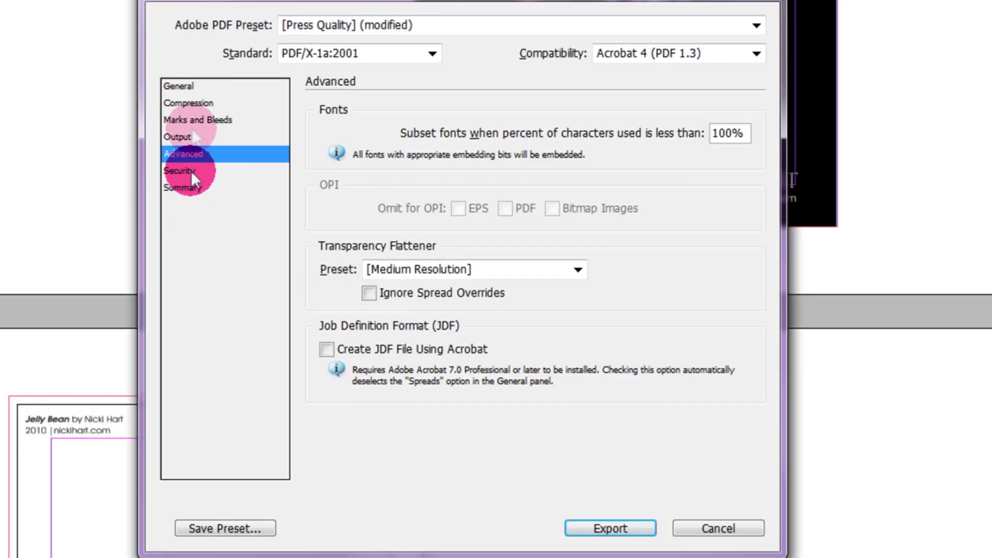
{"action": "left_click", "coordinate": [575, 528]}
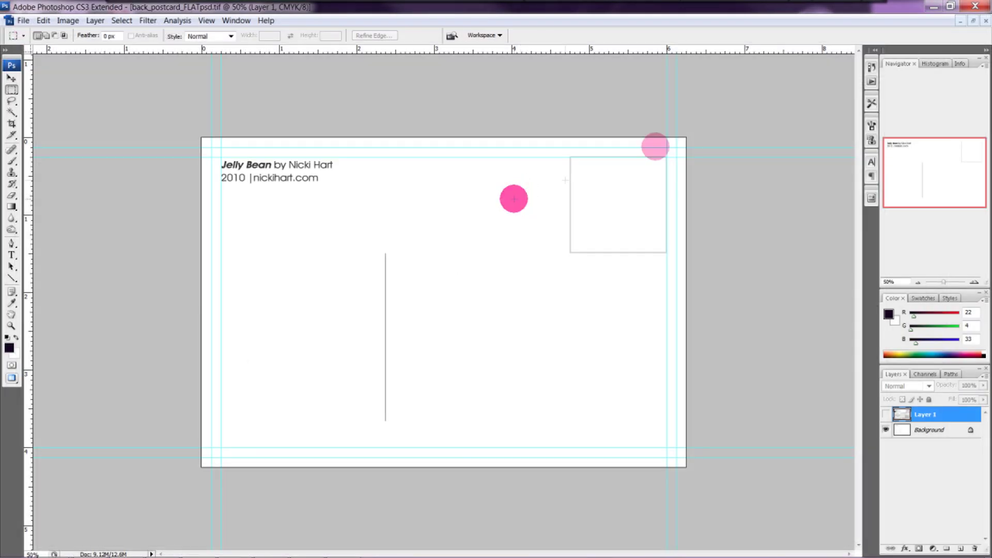
Step: Minimize Photoshop and Firefox, open postcard2010.pdf from the desktop, and scroll to page 2
{"action": "left_click", "coordinate": [933, 6]}
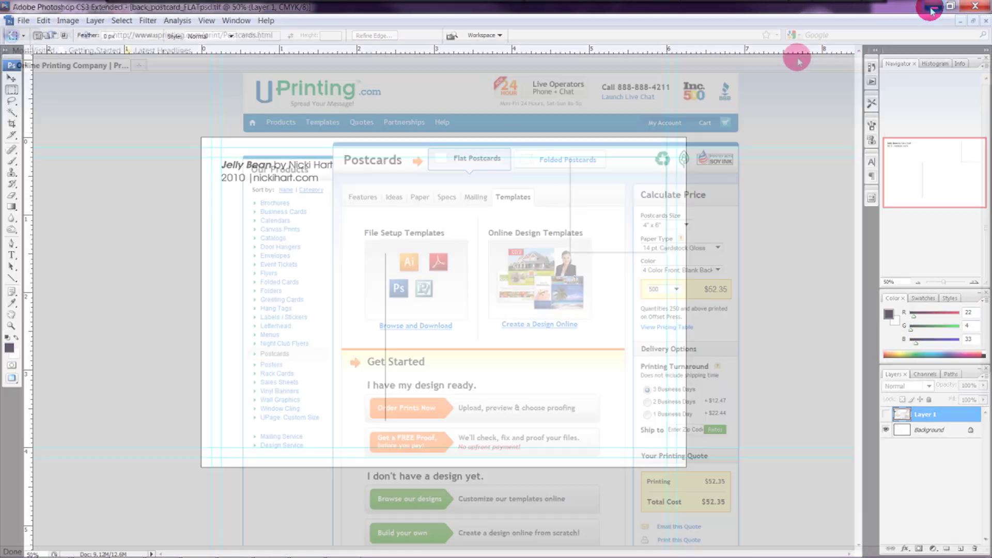
{"action": "left_click", "coordinate": [938, 9]}
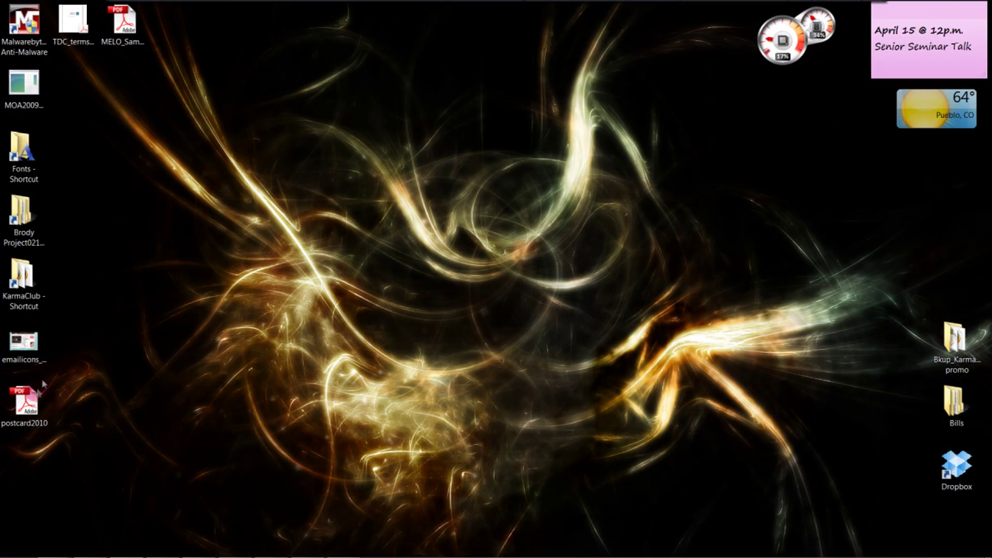
{"action": "left_click", "coordinate": [30, 403]}
{"action": "double_click", "coordinate": [30, 403]}
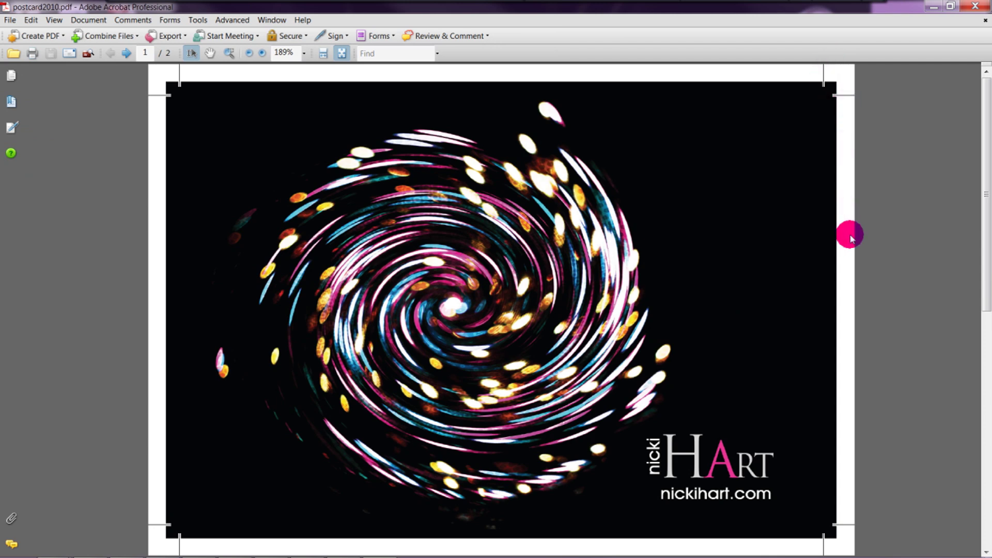
{"action": "scroll", "coordinate": [849, 238], "scroll_direction": "down", "scroll_amount": 3}
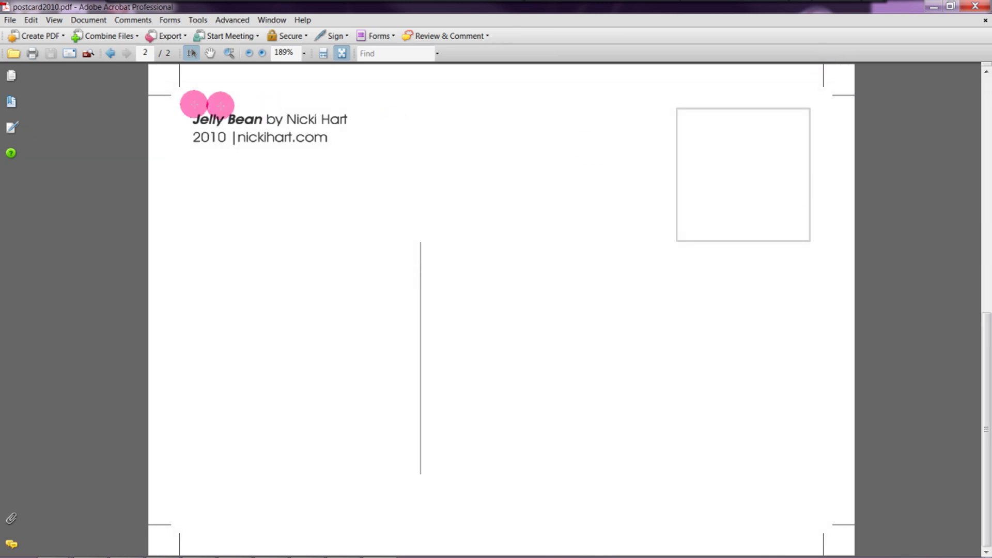